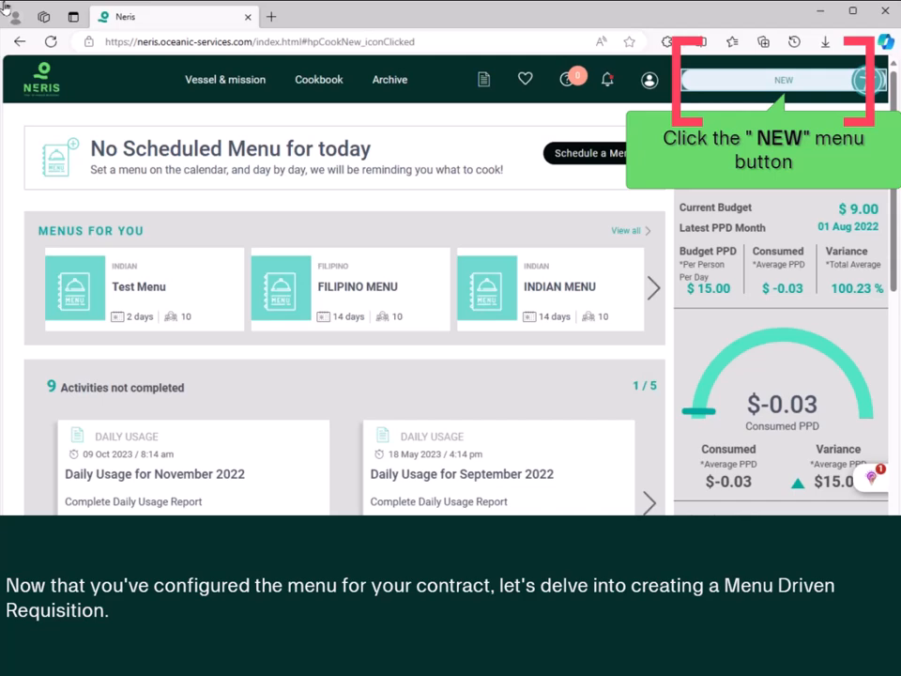
Create a new requisition and set its requisition type to Provisions.
{"action": "left_click", "coordinate": [742, 82]}
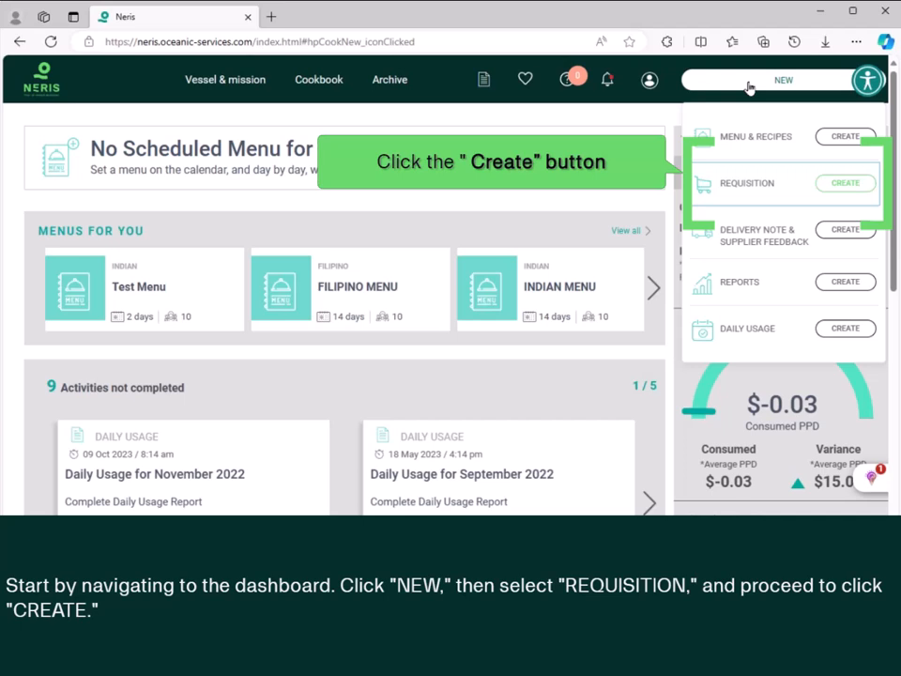
{"action": "left_click", "coordinate": [836, 185]}
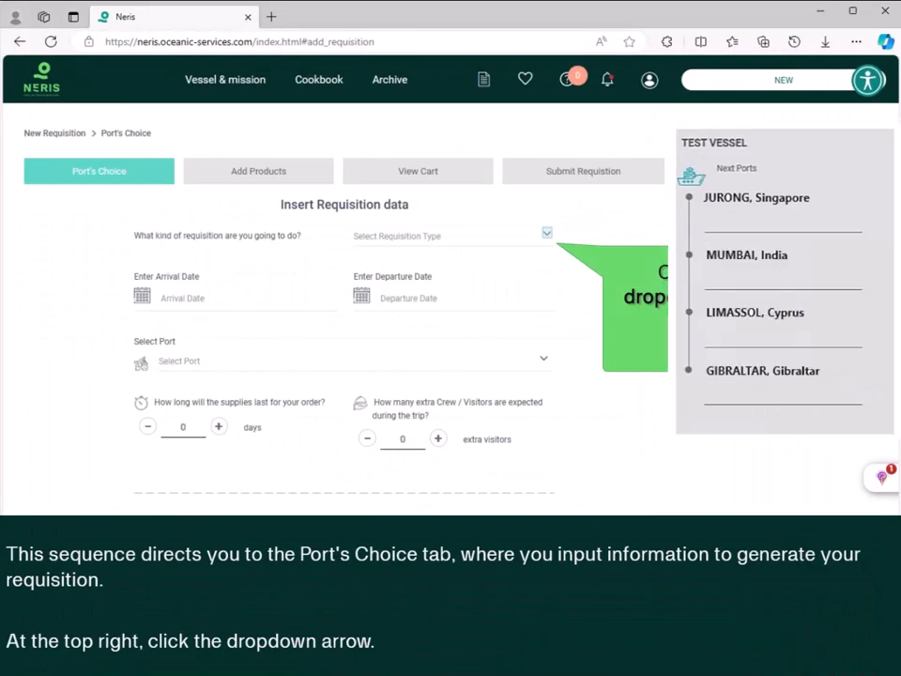
{"action": "left_click", "coordinate": [544, 233]}
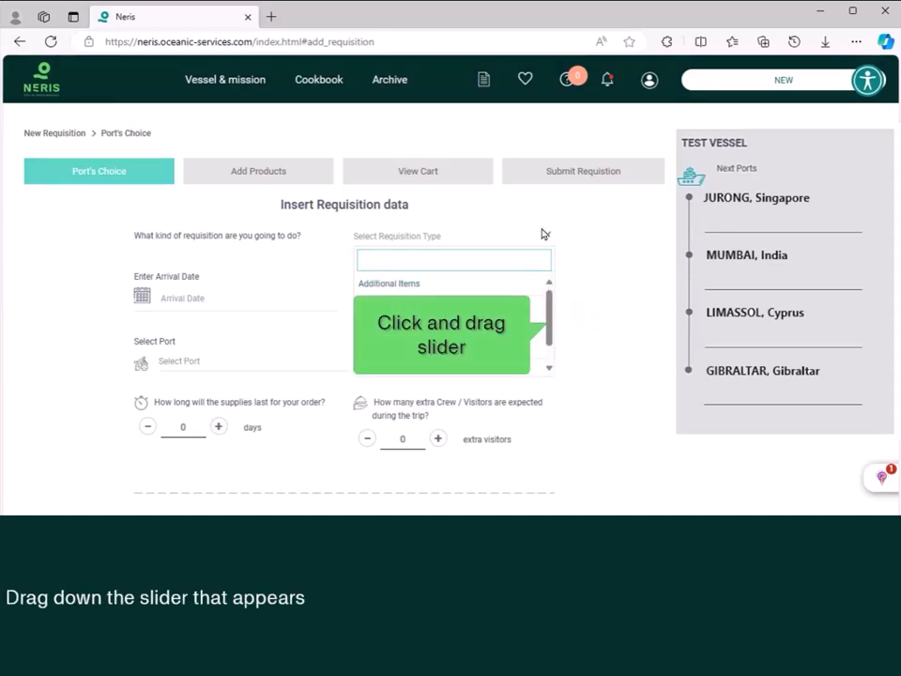
{"action": "left_click_drag", "start_coordinate": [547, 326], "coordinate": [552, 361]}
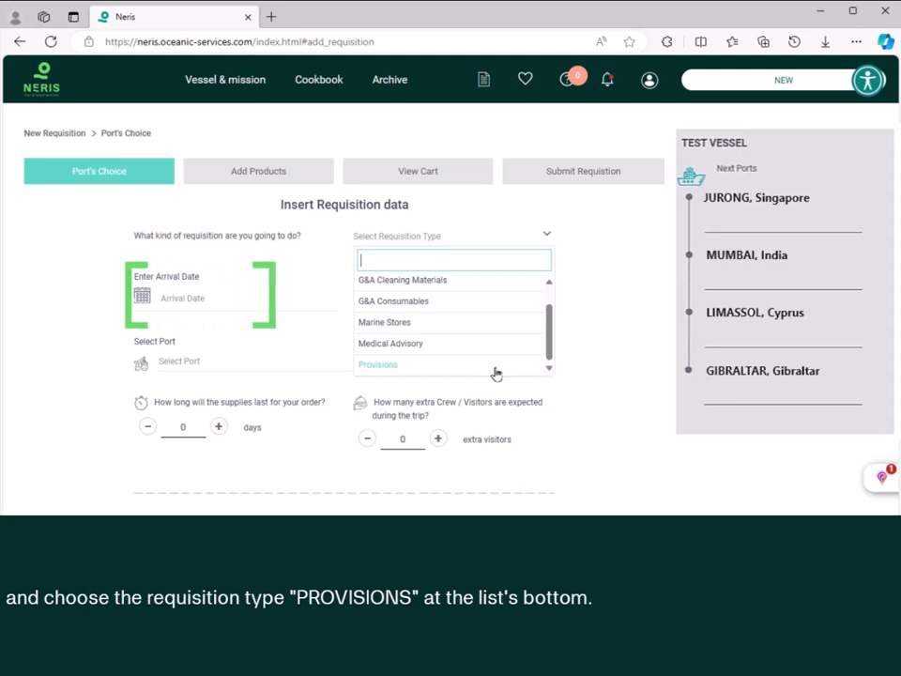
{"action": "left_click", "coordinate": [488, 368]}
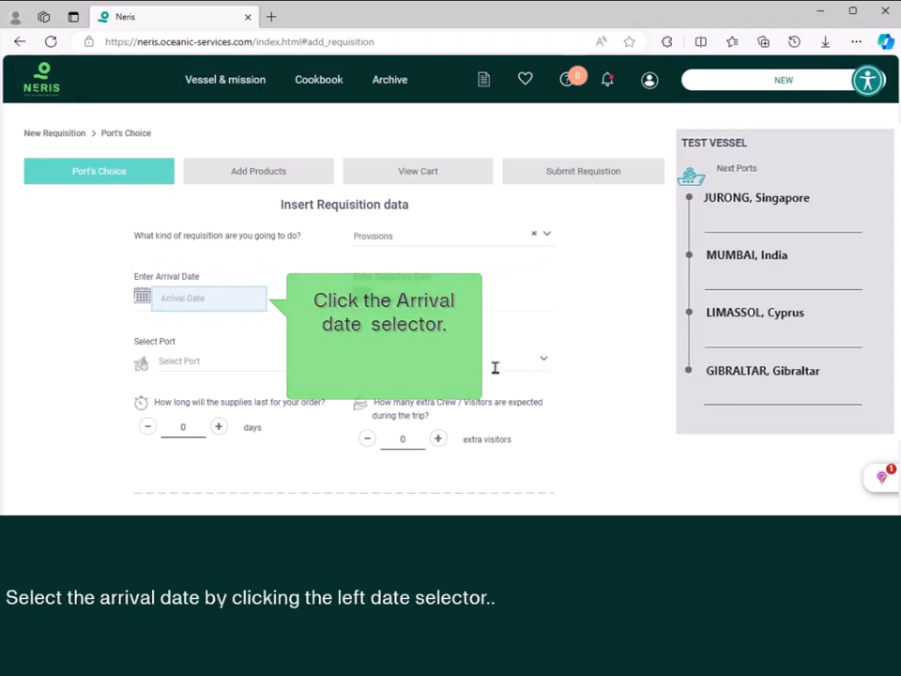
Set the requisition's arrival date to 01 Dec 2023 and its departure date to 09 Dec 2023.
{"action": "left_click", "coordinate": [157, 300]}
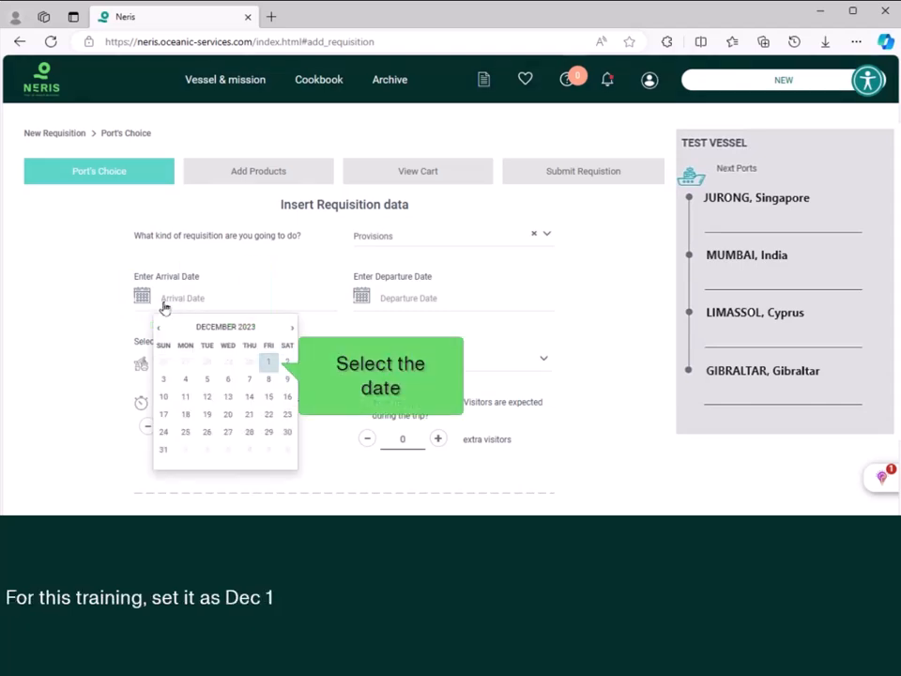
{"action": "left_click", "coordinate": [265, 364]}
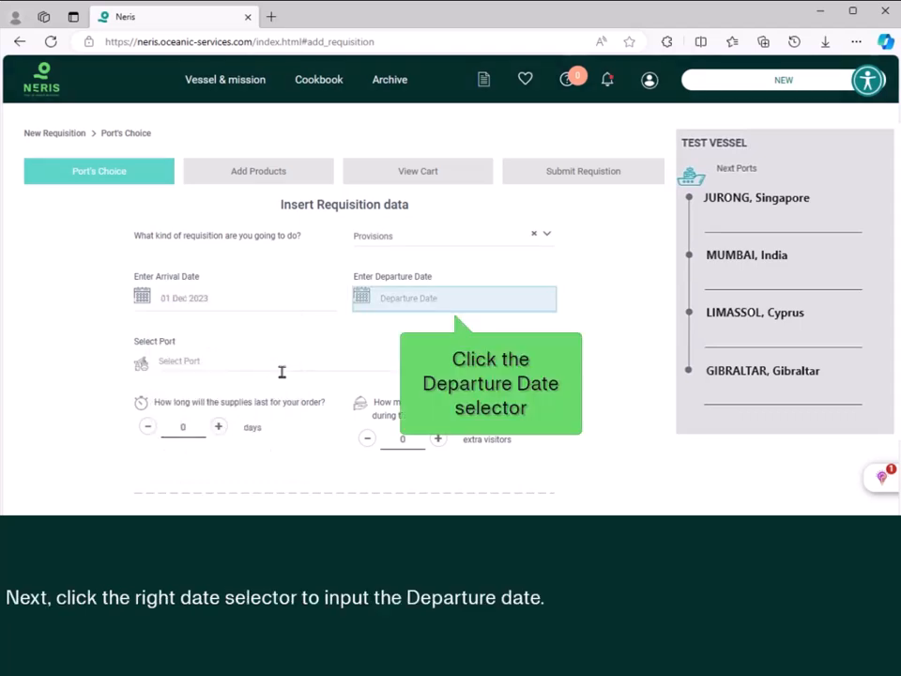
{"action": "left_click", "coordinate": [391, 297]}
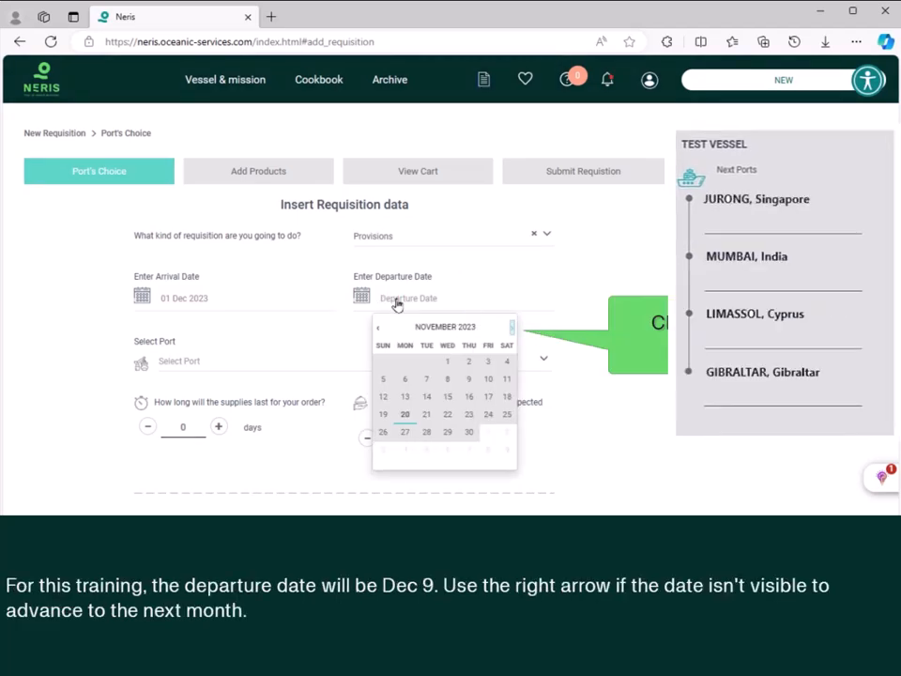
{"action": "left_click", "coordinate": [510, 330]}
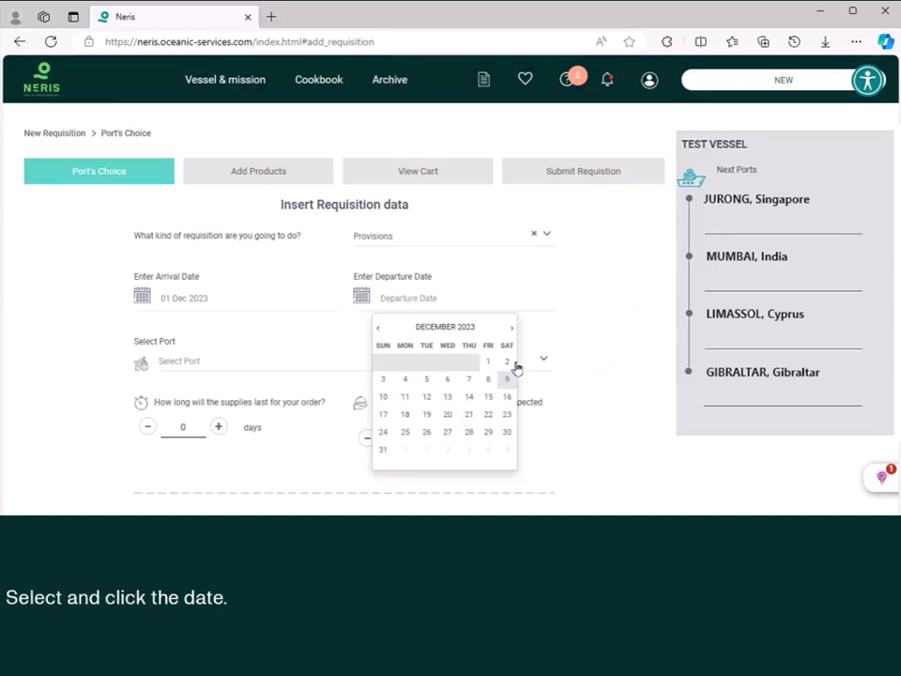
{"action": "left_click", "coordinate": [507, 381]}
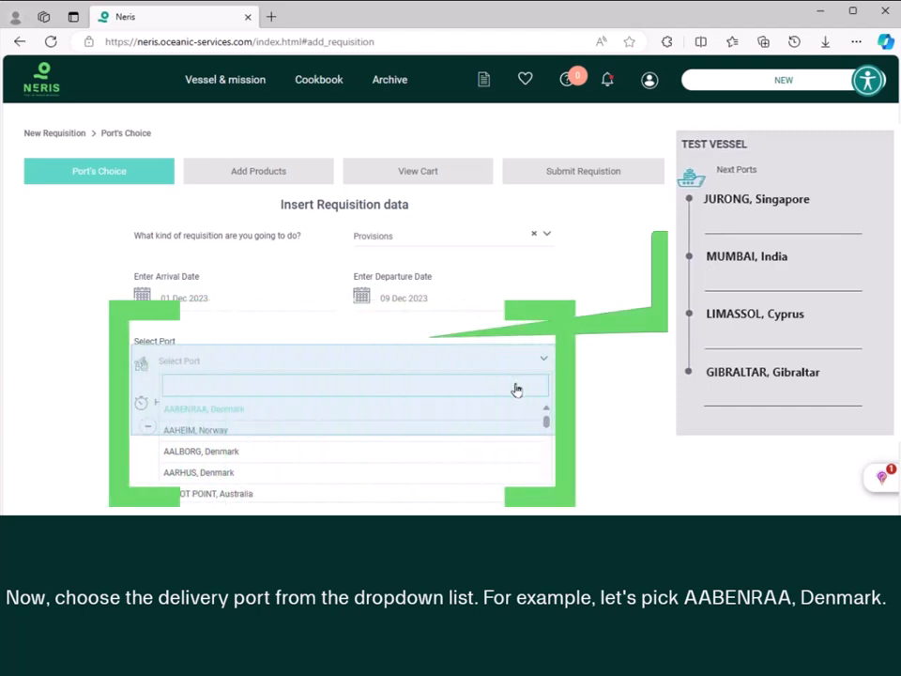
Choose AABENRAA, Denmark as the delivery port and set the supply duration to 90 days.
{"action": "left_click", "coordinate": [204, 411]}
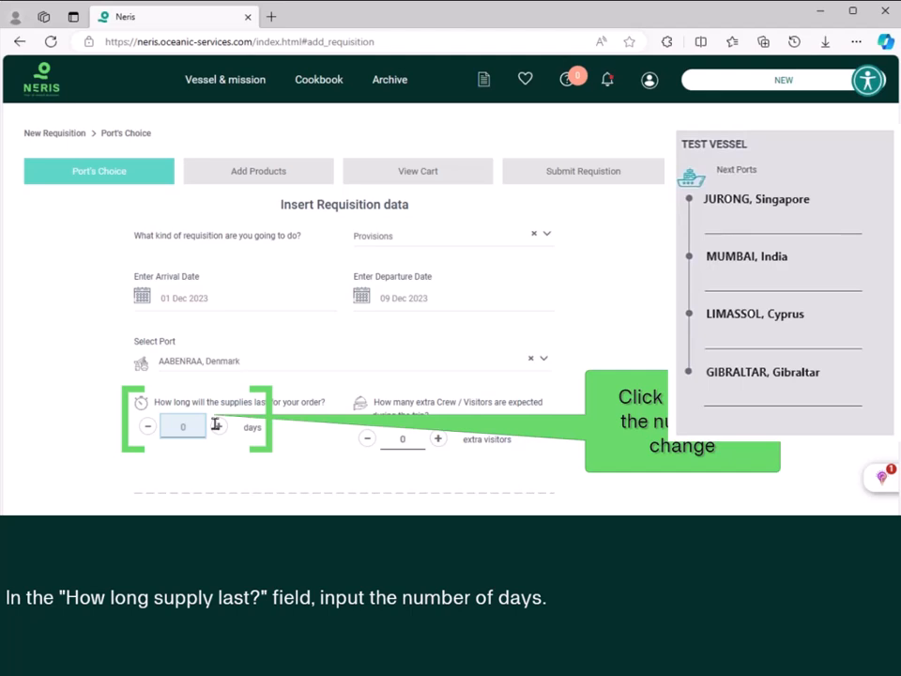
{"action": "left_click", "coordinate": [180, 426]}
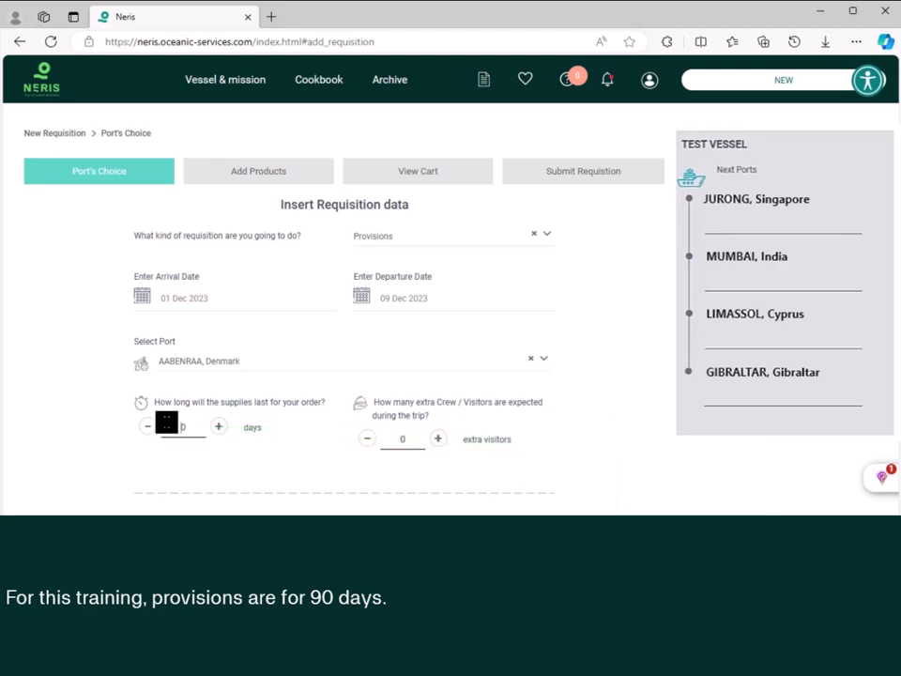
{"action": "type", "text": "9"}
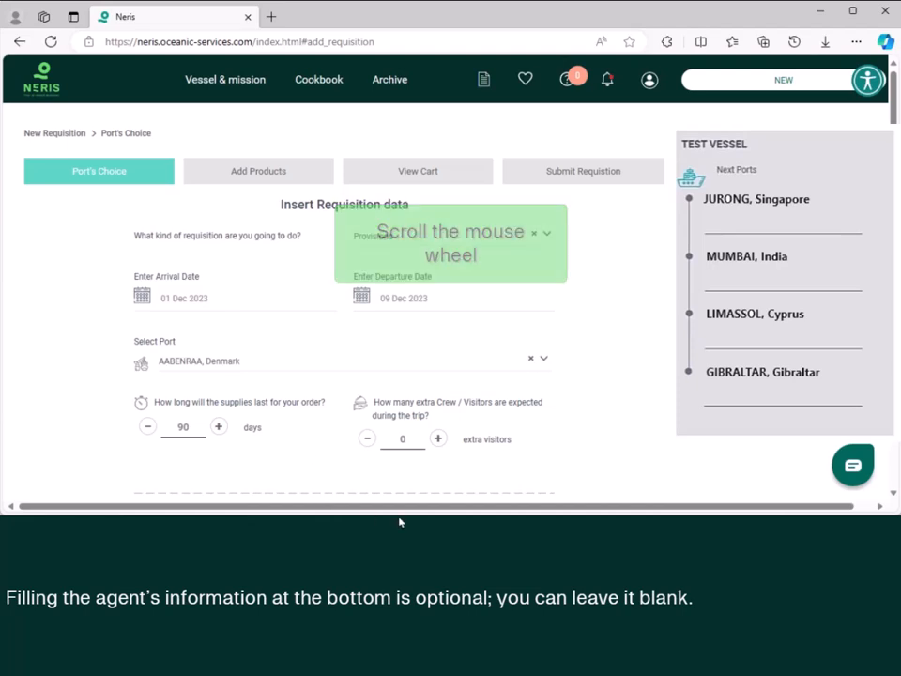
Leave the agent details blank and proceed with a Menu Driven Requisition.
{"action": "scroll", "coordinate": [398, 523], "scroll_direction": "down", "scroll_amount": 2}
{"action": "scroll", "coordinate": [399, 521], "scroll_direction": "down", "scroll_amount": 1}
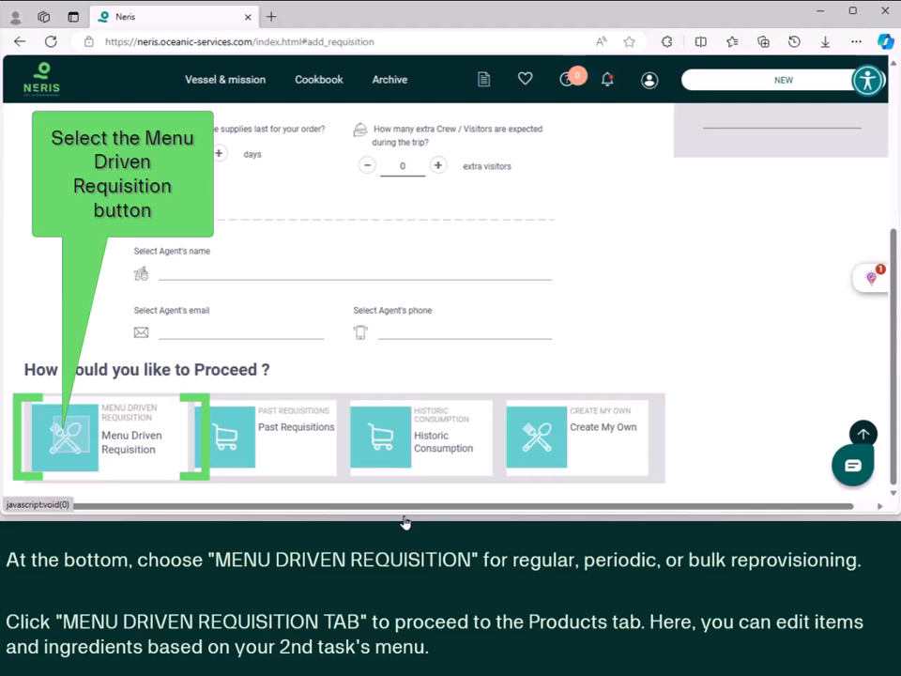
{"action": "left_click", "coordinate": [72, 439]}
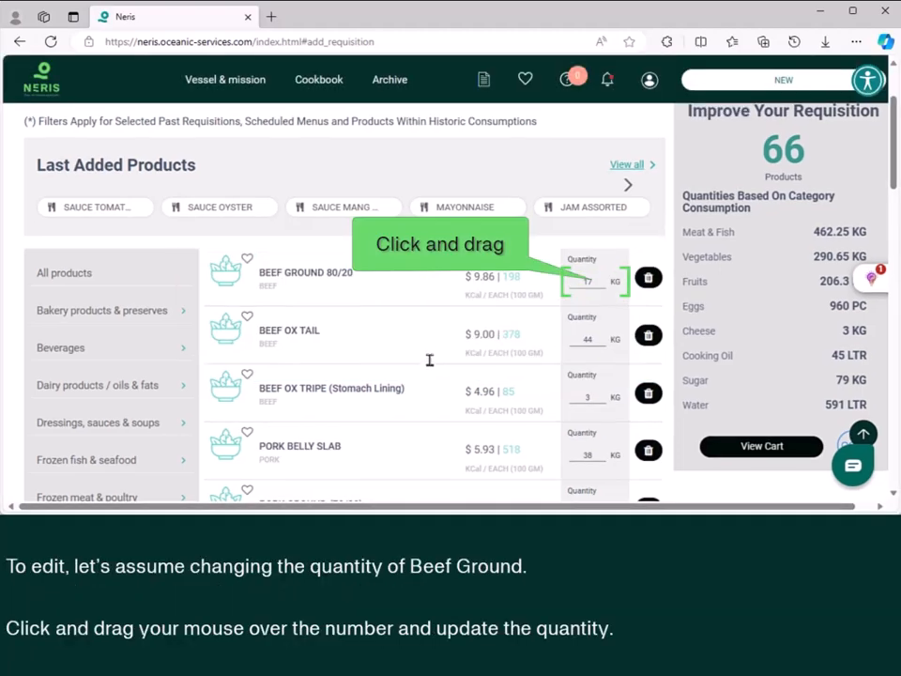
Set the quantity of BEEF GROUND 80/20 to 20 KG and of BEEF OX TAIL to 50 KG.
{"action": "left_click_drag", "start_coordinate": [594, 280], "coordinate": [578, 281]}
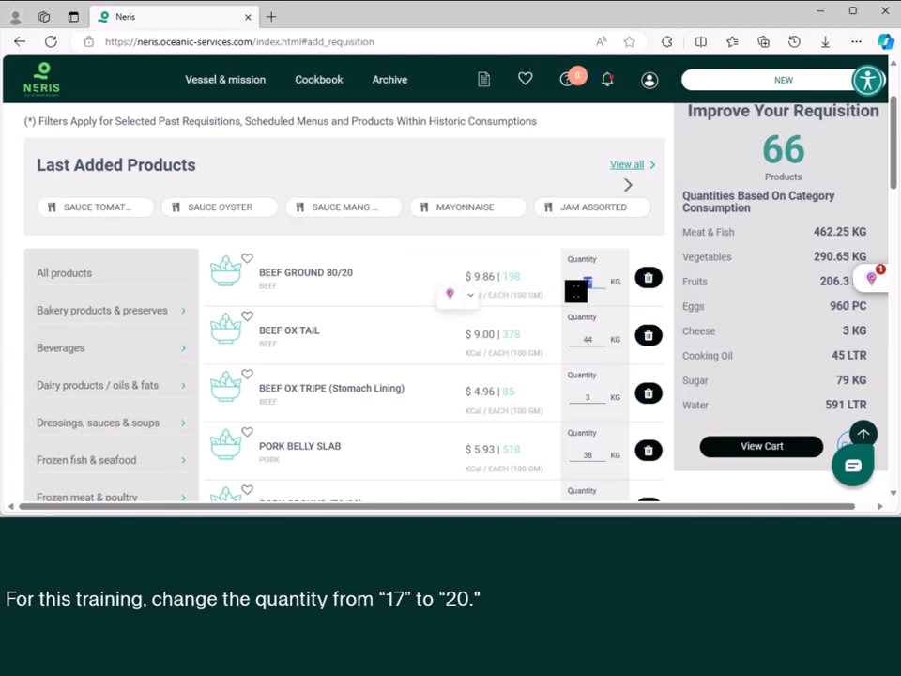
{"action": "type", "text": "20"}
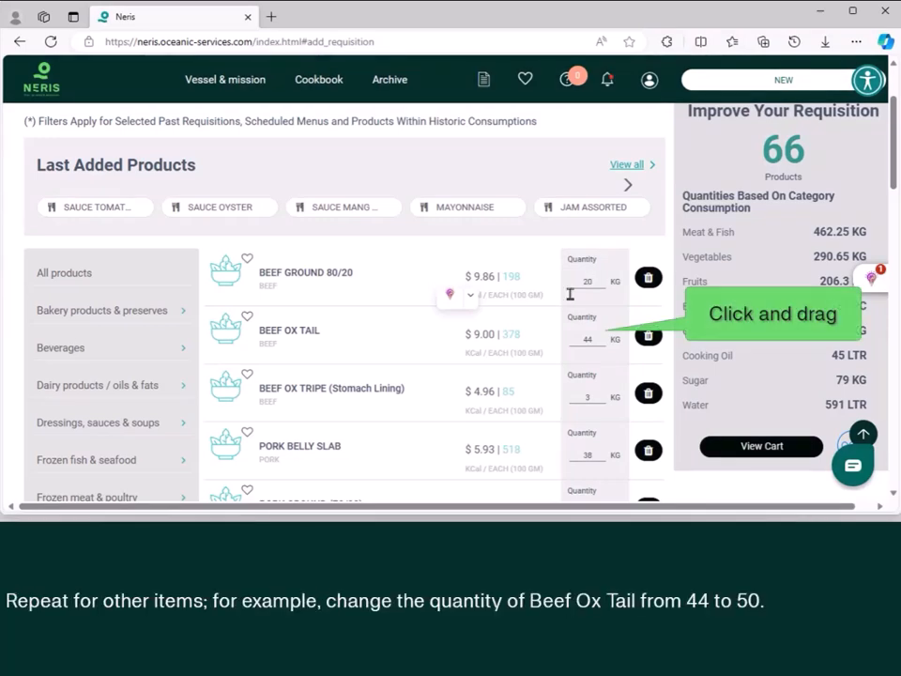
{"action": "left_click", "coordinate": [594, 341]}
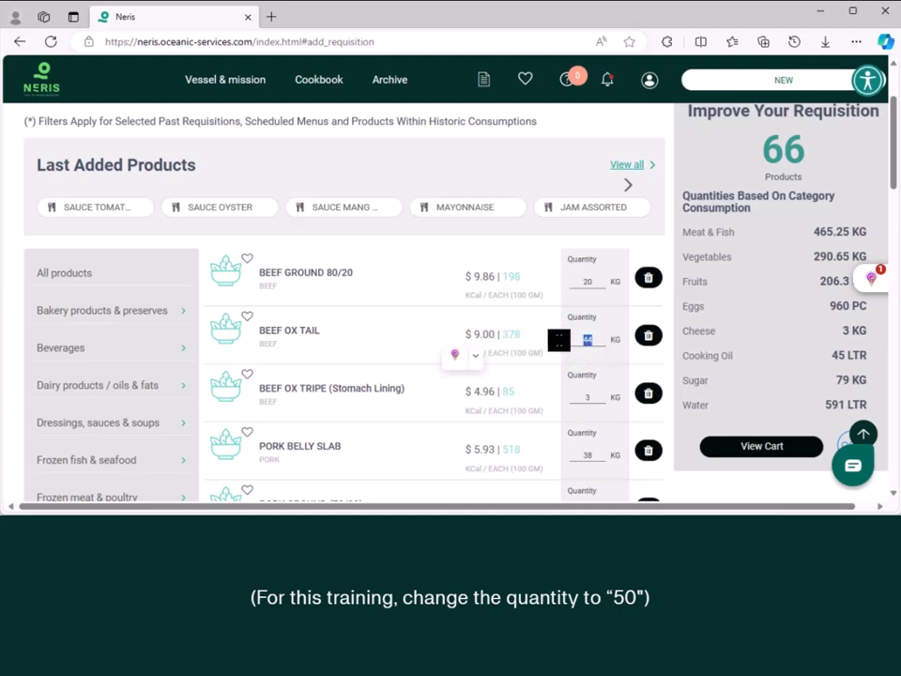
{"action": "type", "text": "50"}
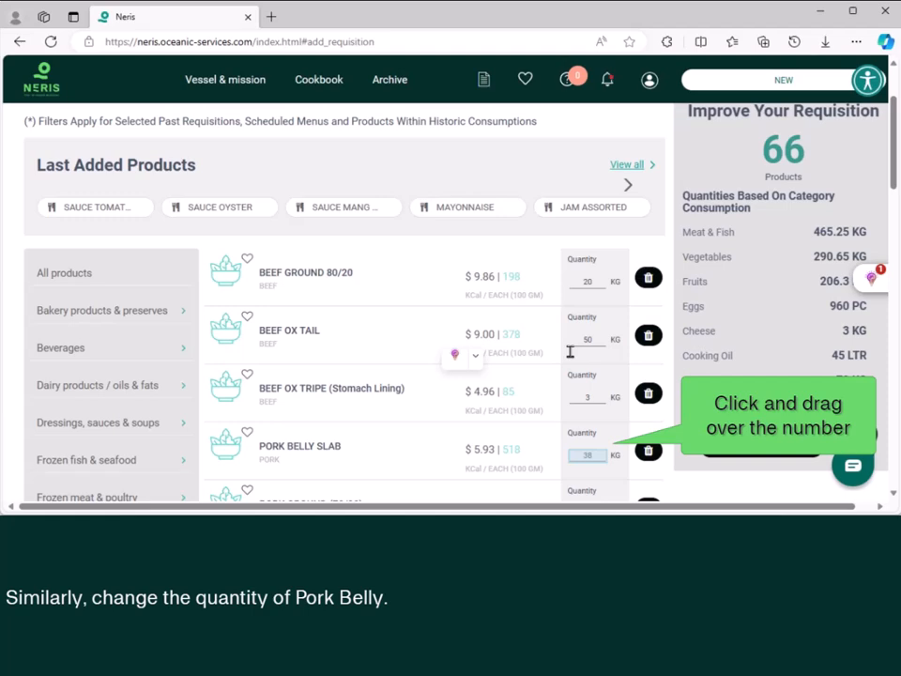
Set the quantity of PORK BELLY SLAB to 50 KG.
{"action": "left_click", "coordinate": [597, 456]}
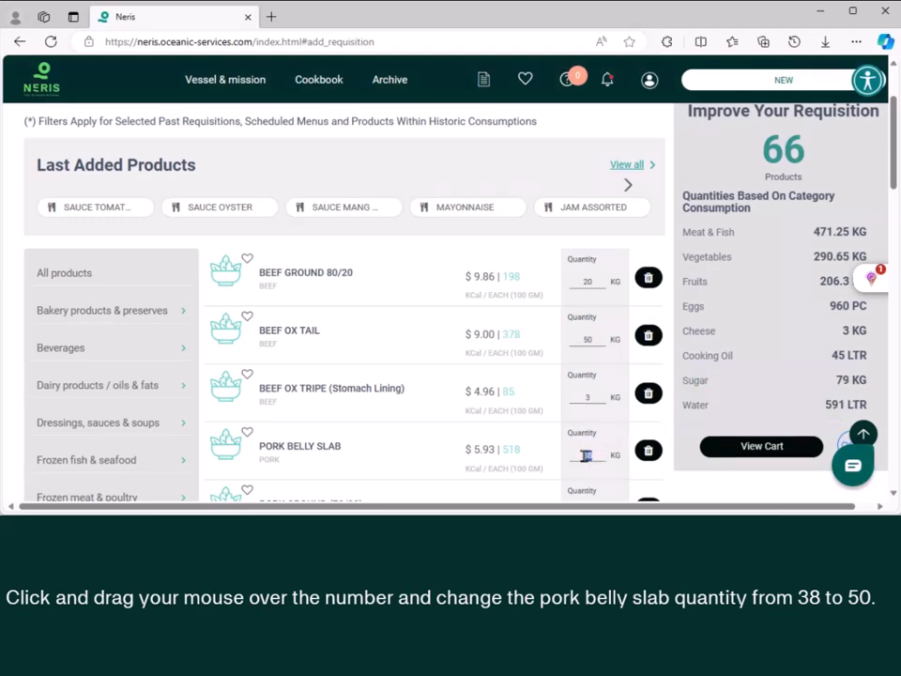
{"action": "left_click_drag", "start_coordinate": [593, 456], "coordinate": [581, 457]}
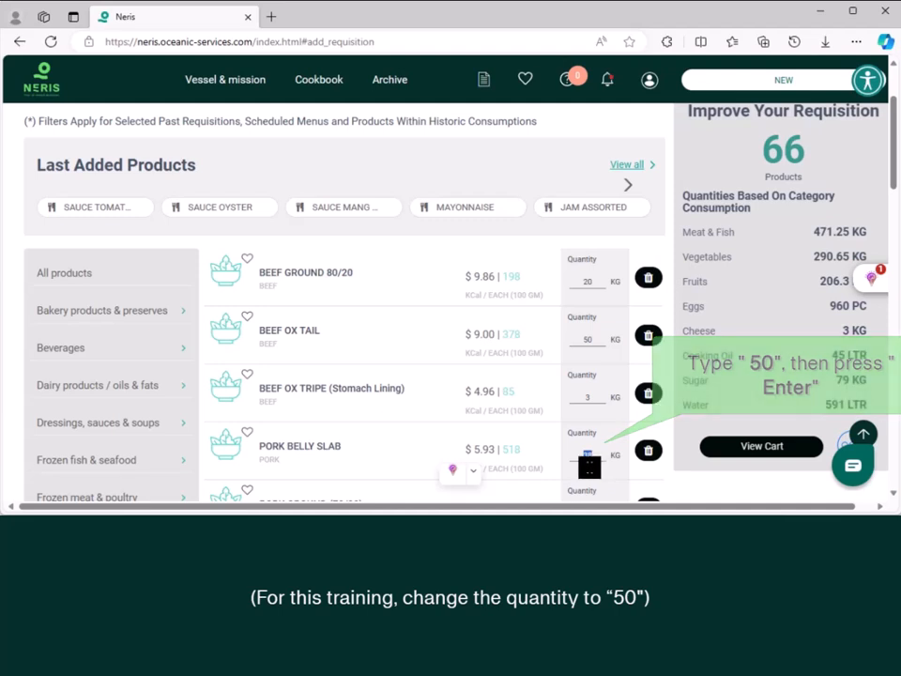
{"action": "type", "text": "5"}
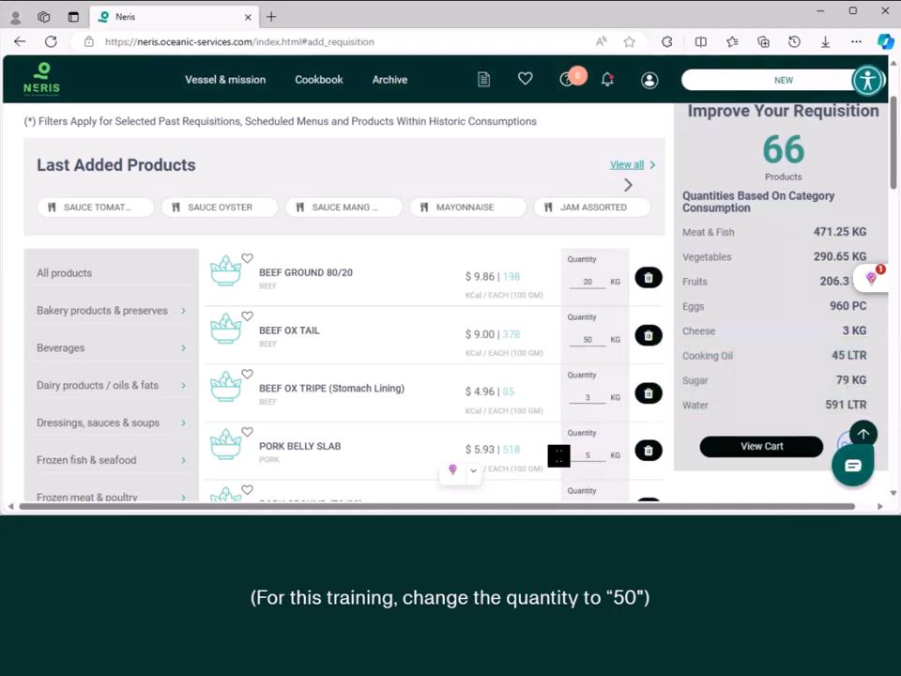
{"action": "type", "text": "0"}
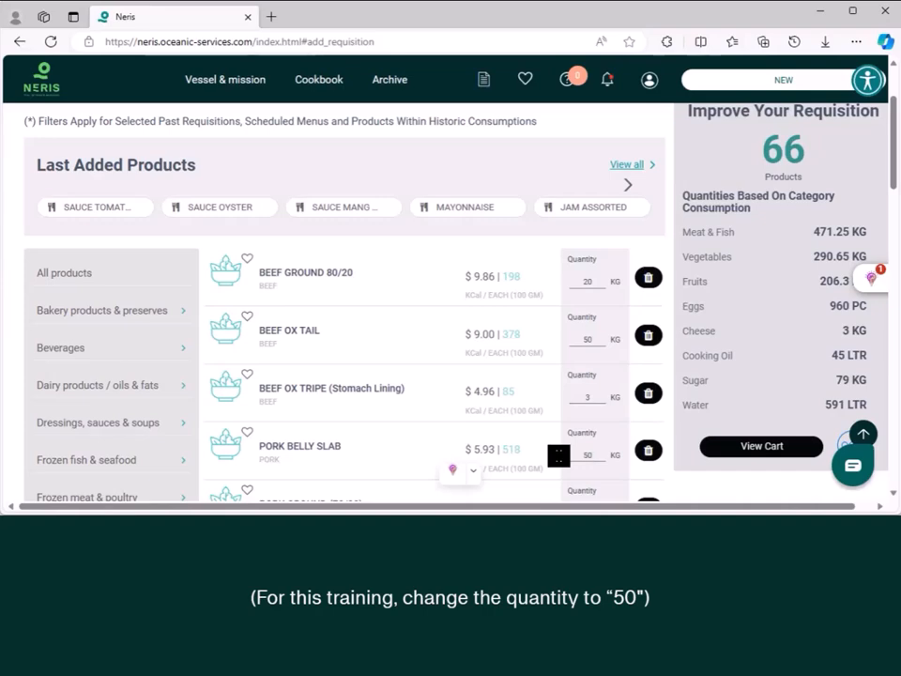
{"action": "key", "text": "Return"}
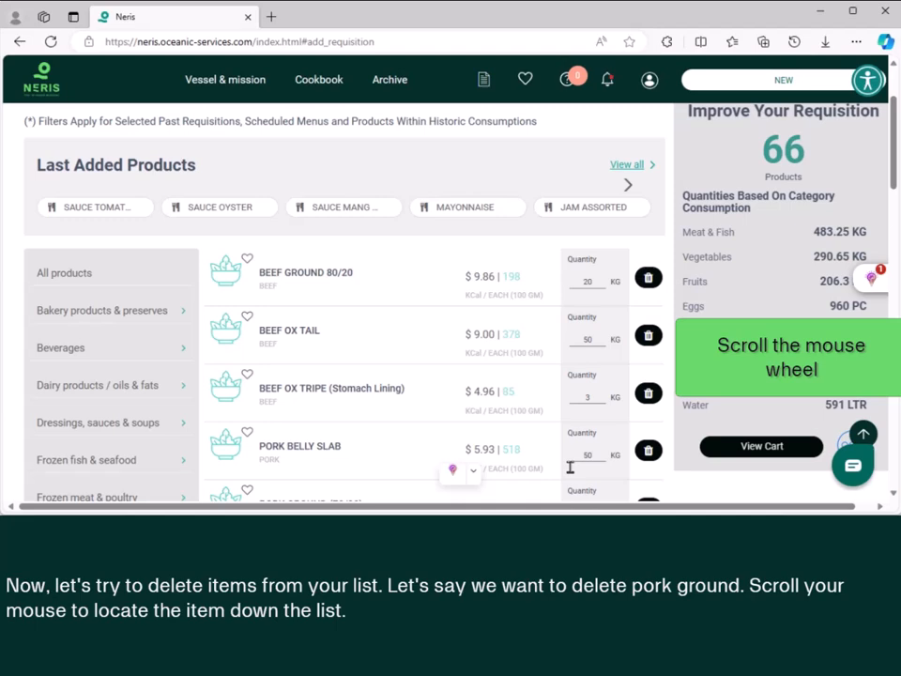
Delete PORK GROUND (70/30) from the requisition's product list.
{"action": "scroll", "coordinate": [581, 457], "scroll_direction": "down", "scroll_amount": 1}
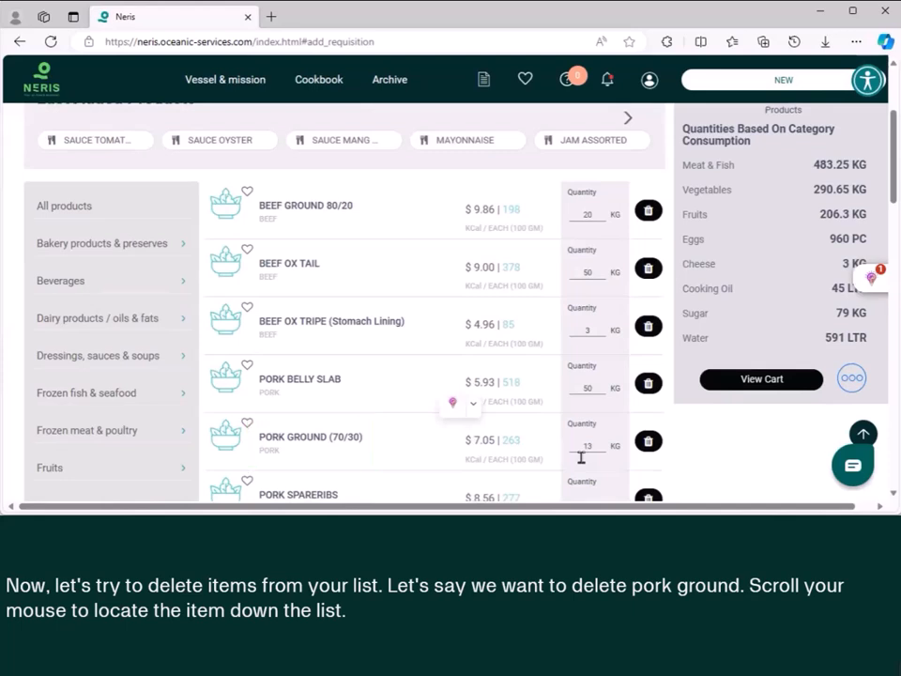
{"action": "left_click", "coordinate": [649, 441]}
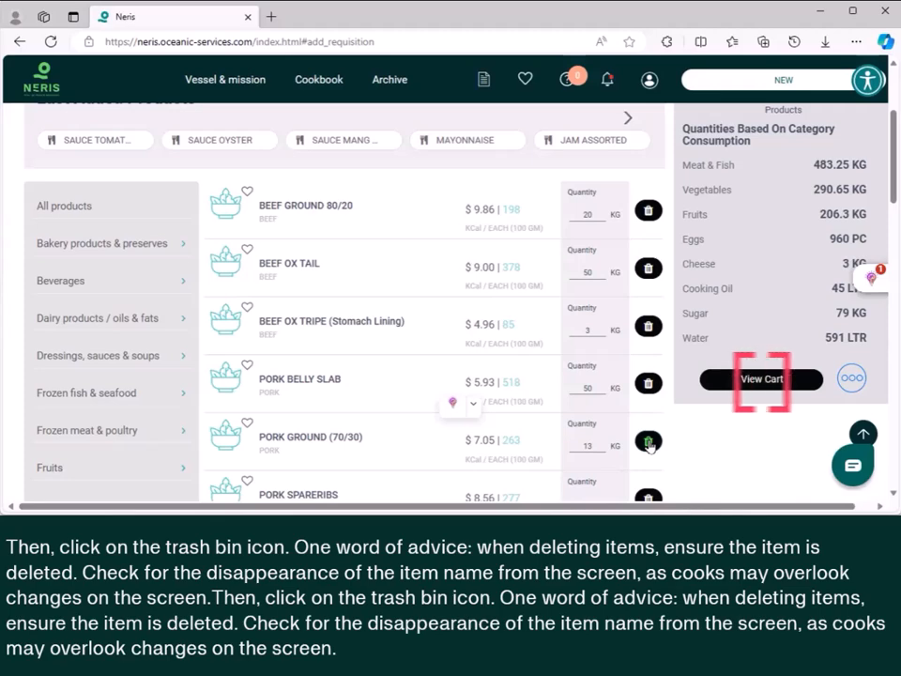
{"action": "left_click", "coordinate": [648, 441]}
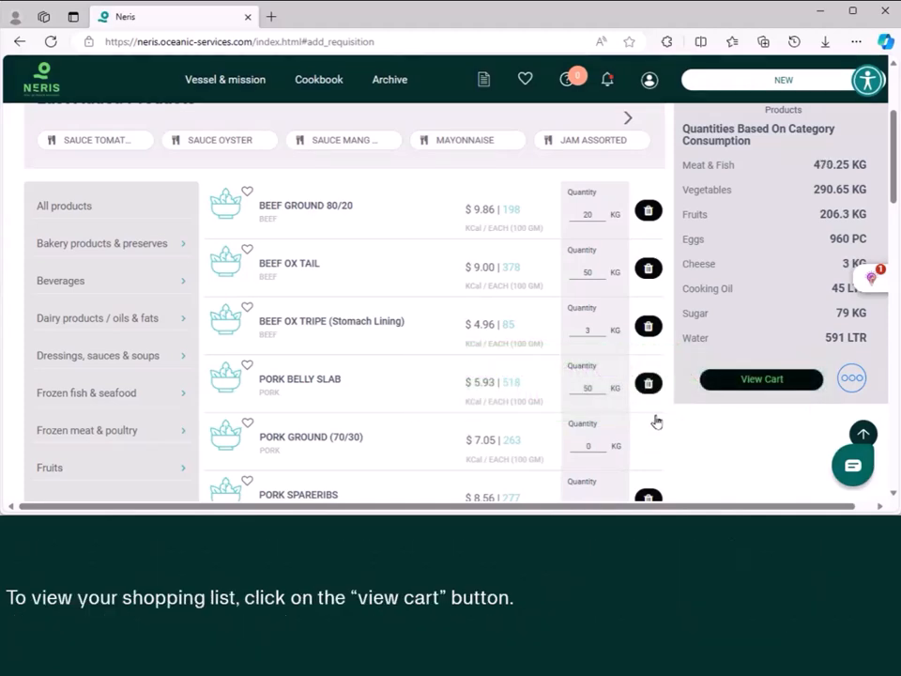
Open the requisition's cart and review the products and quantities in it.
{"action": "left_click", "coordinate": [716, 376]}
{"action": "left_click", "coordinate": [718, 379]}
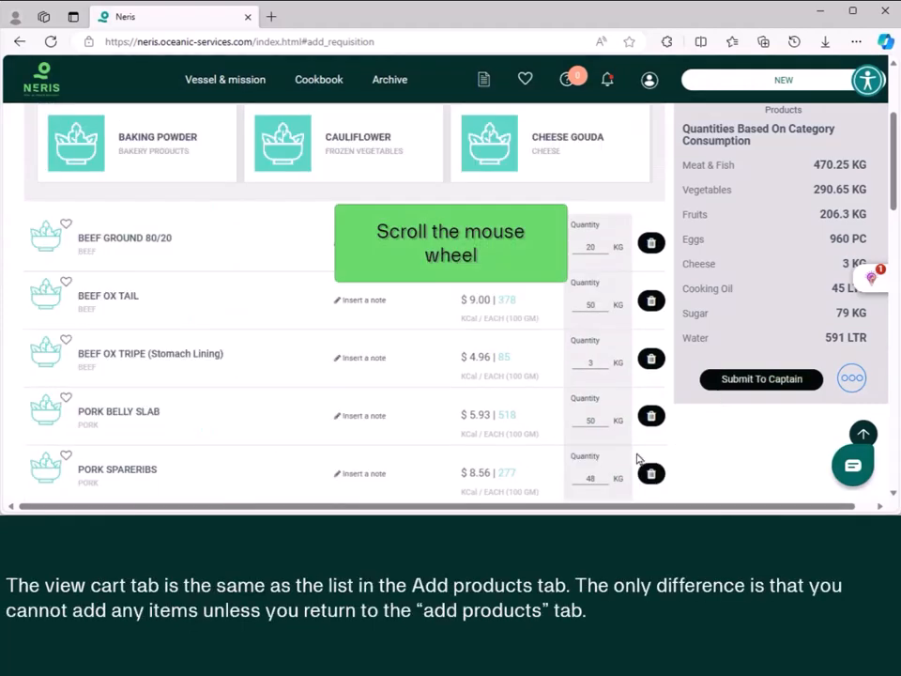
{"action": "scroll", "coordinate": [581, 463], "scroll_direction": "up", "scroll_amount": 3}
{"action": "scroll", "coordinate": [582, 463], "scroll_direction": "up", "scroll_amount": 1}
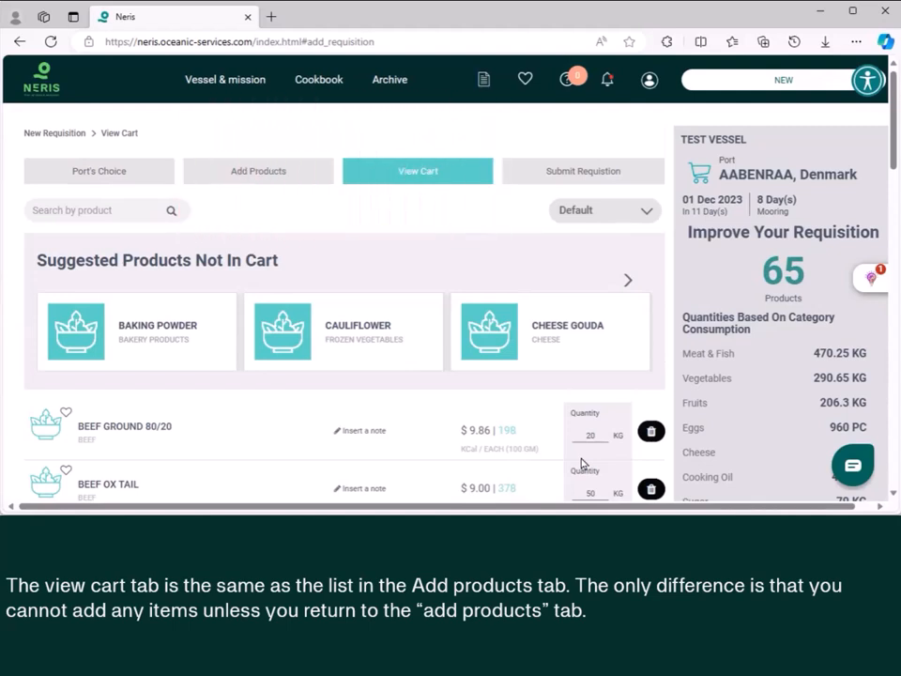
{"action": "scroll", "coordinate": [582, 462], "scroll_direction": "down", "scroll_amount": 5}
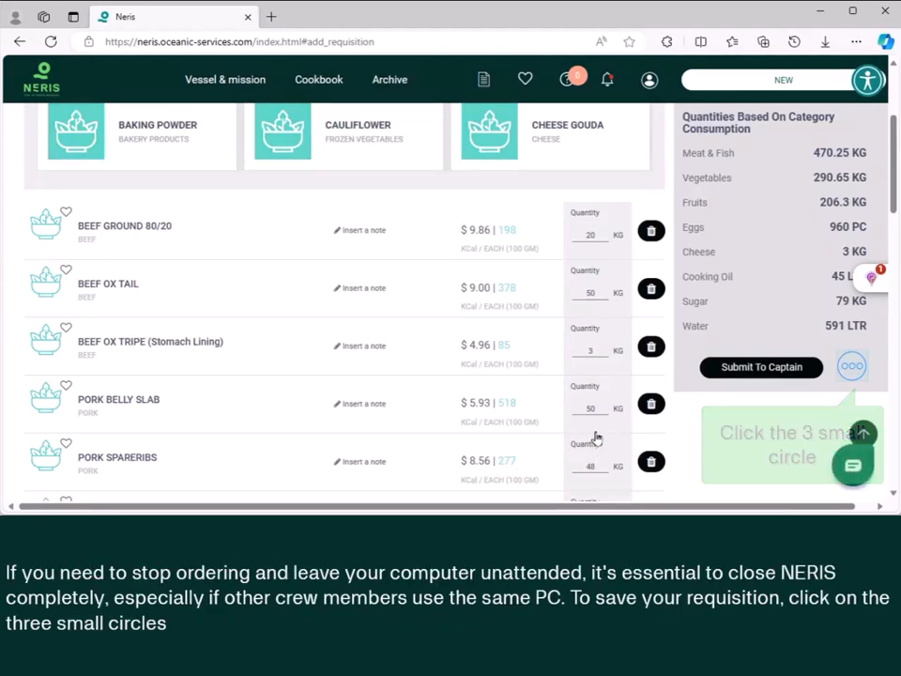
Save the requisition as a draft and dismiss the confirmation.
{"action": "left_click", "coordinate": [852, 368]}
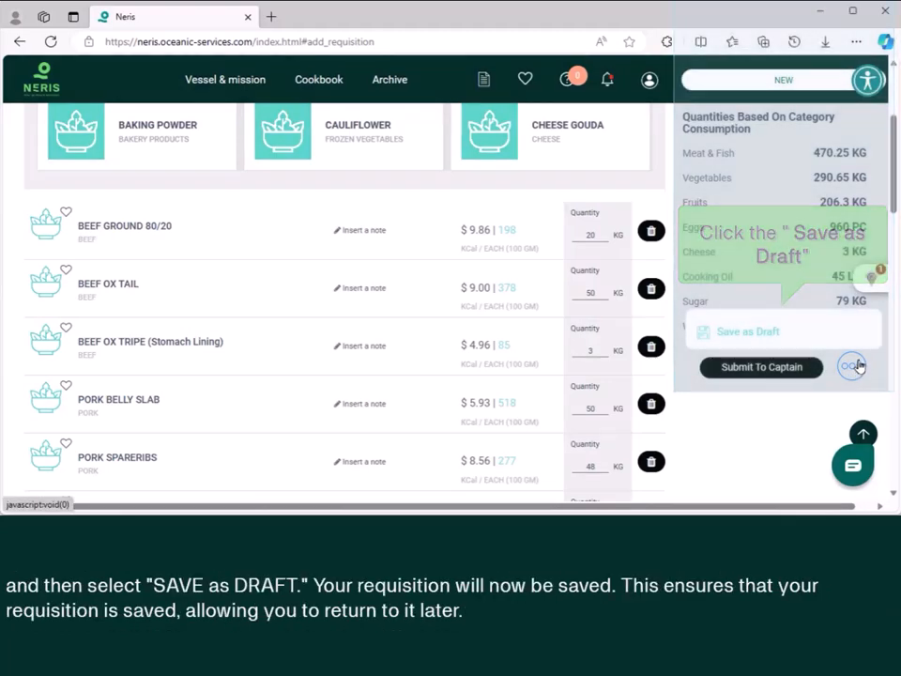
{"action": "left_click", "coordinate": [783, 340]}
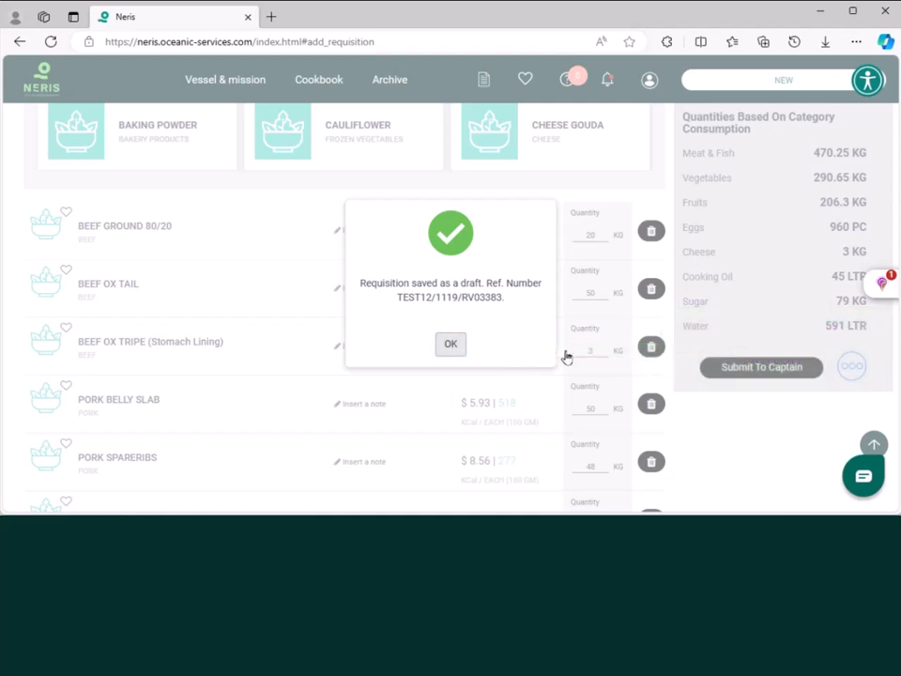
{"action": "left_click", "coordinate": [459, 351]}
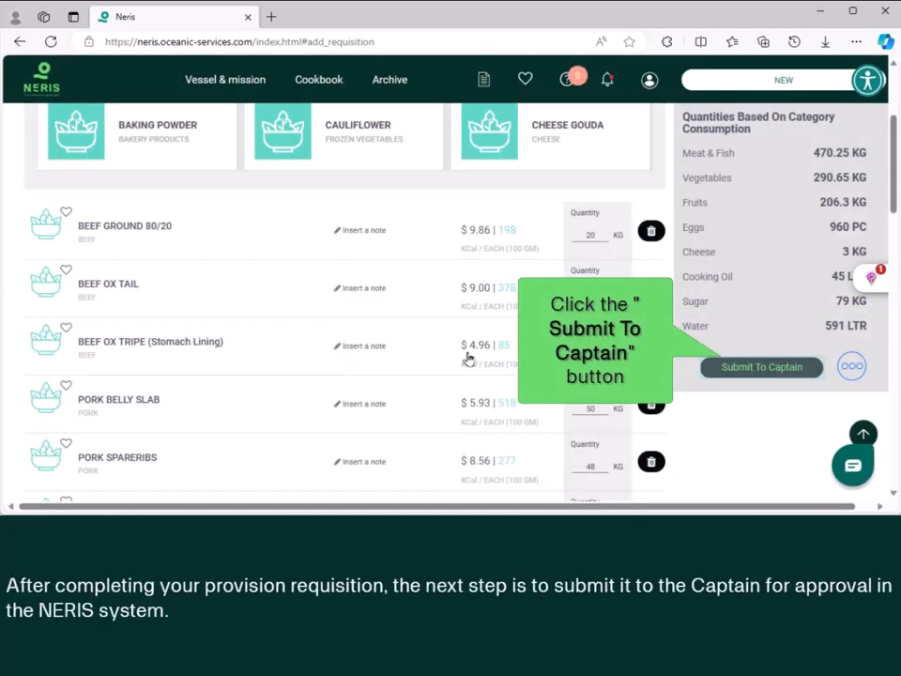
Submit the requisition to the captain and open its requisition details.
{"action": "left_click", "coordinate": [743, 367]}
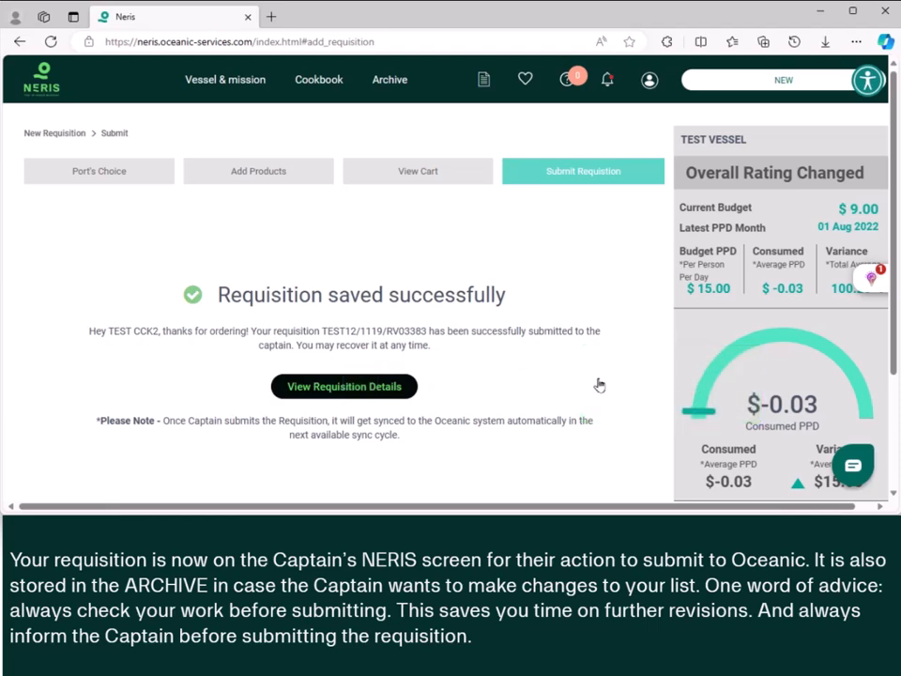
{"action": "left_click", "coordinate": [361, 388]}
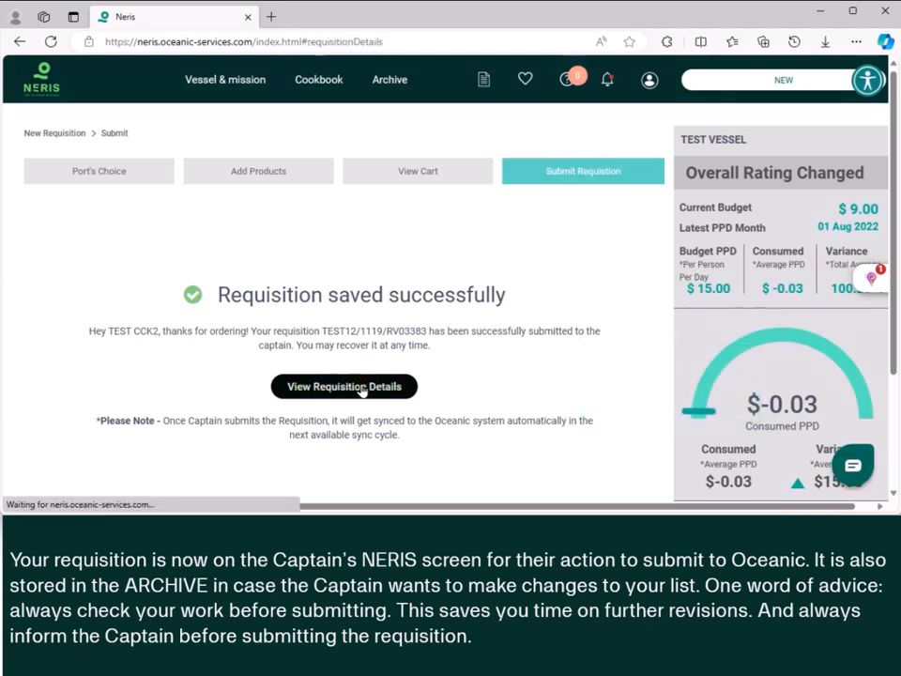